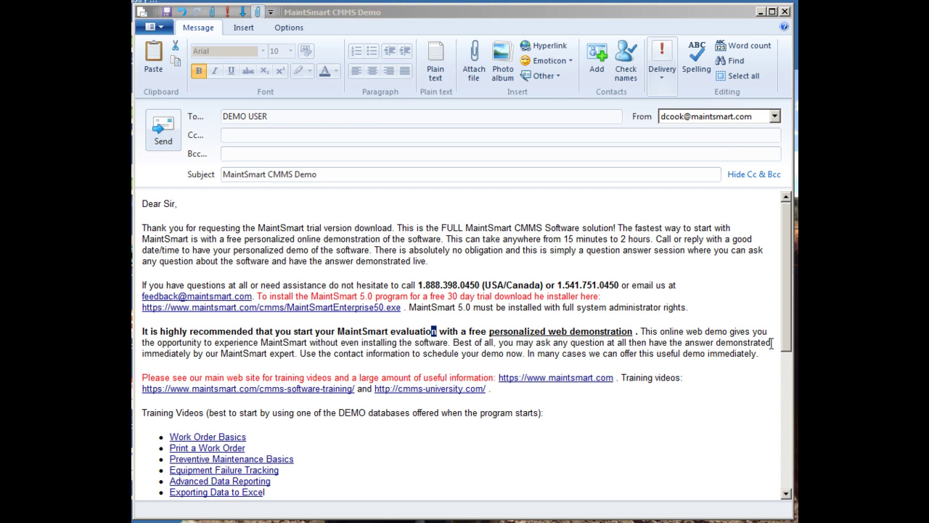
Follow the trial download link in the email and save the installer file MaintSmartEnterprise50.exe
{"action": "left_click", "coordinate": [655, 310]}
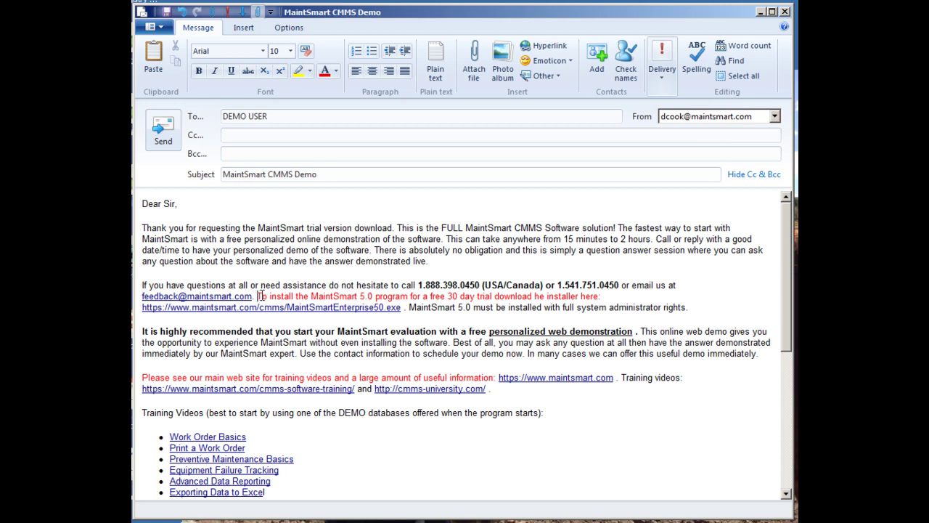
{"action": "left_click_drag", "start_coordinate": [258, 296], "coordinate": [608, 298]}
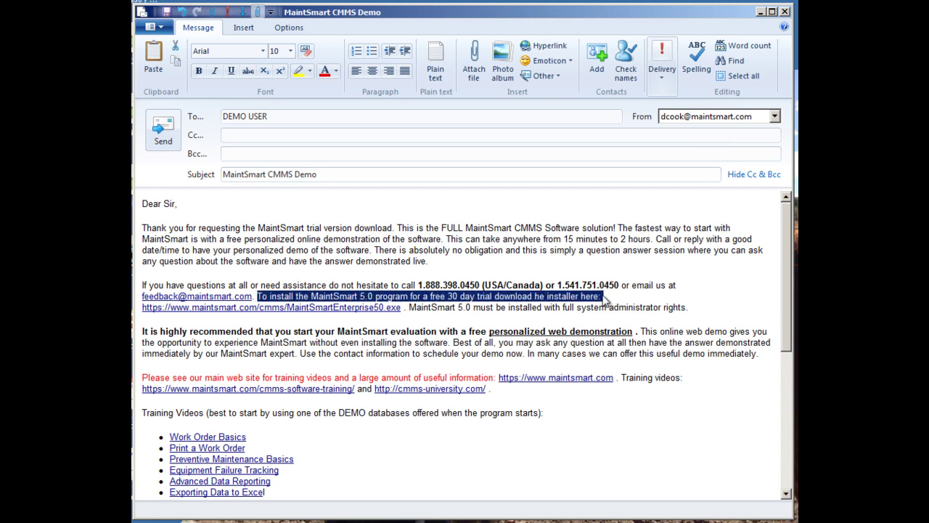
{"action": "left_click", "coordinate": [397, 319]}
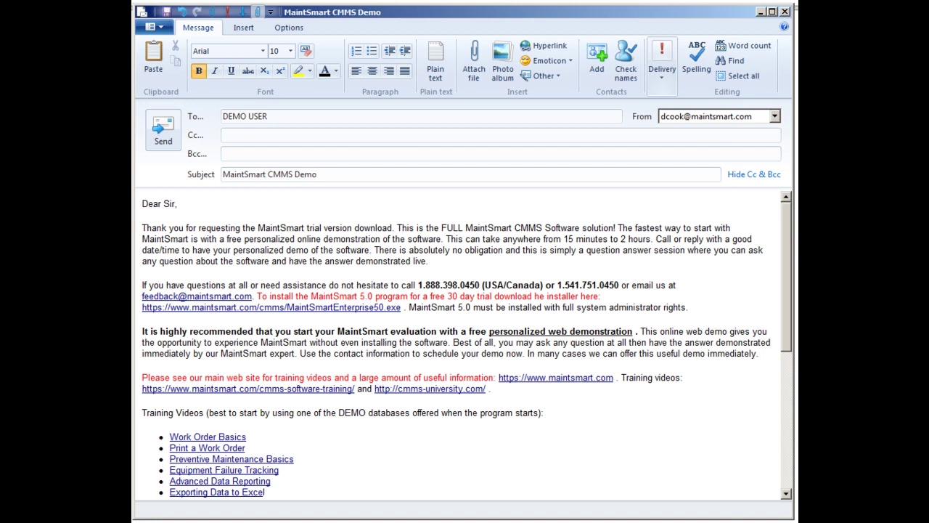
{"action": "left_click", "coordinate": [339, 307], "text": "ctrl"}
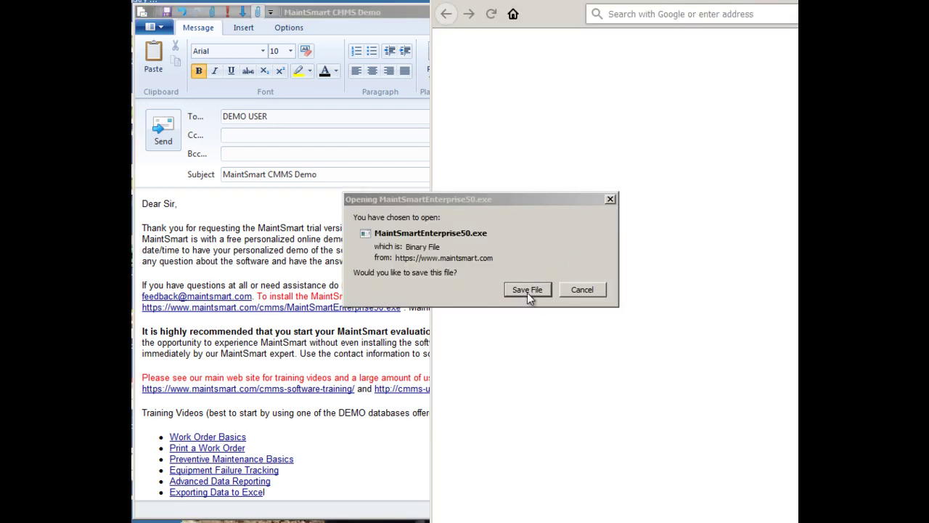
{"action": "left_click_drag", "start_coordinate": [516, 201], "coordinate": [357, 216]}
{"action": "left_click", "coordinate": [369, 308]}
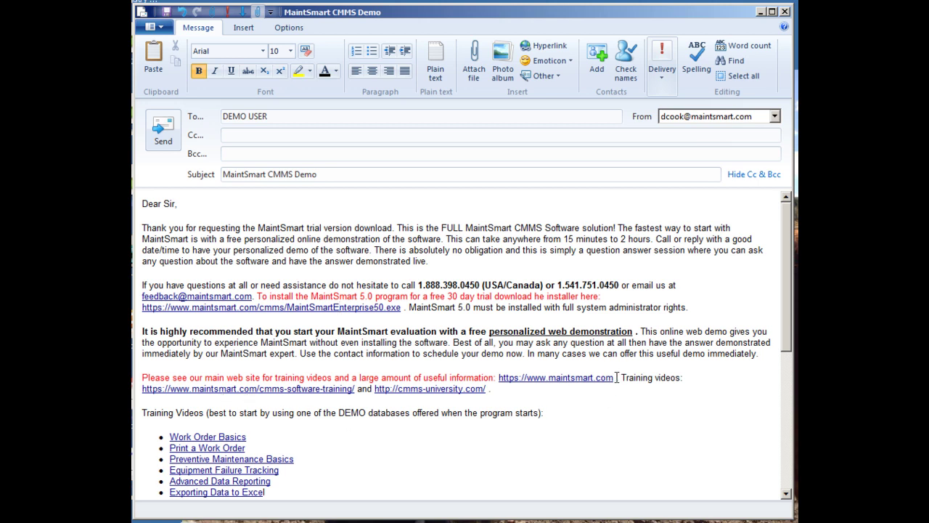
Review the main web site link in the email and the demo database instructions below the training video list
{"action": "left_click_drag", "start_coordinate": [616, 377], "coordinate": [515, 375]}
{"action": "left_click", "coordinate": [595, 404]}
{"action": "left_click_drag", "start_coordinate": [789, 344], "coordinate": [782, 452]}
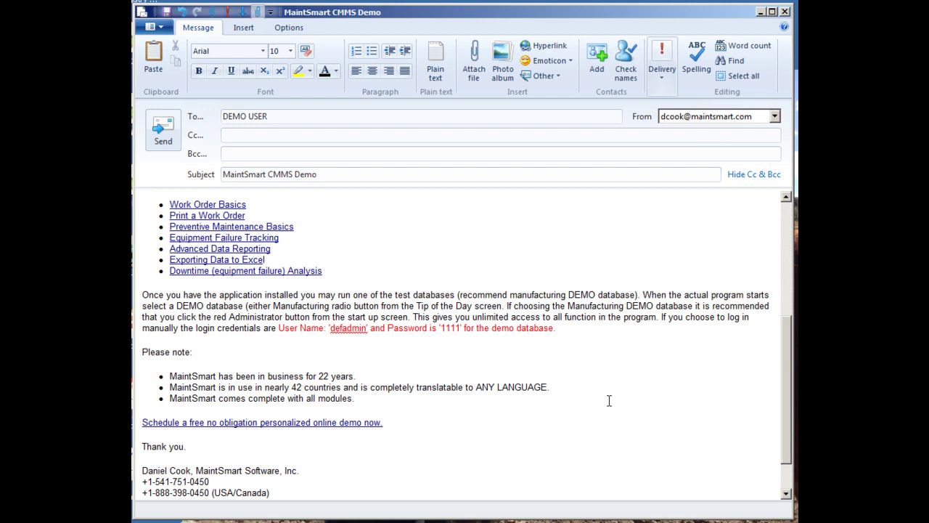
Start the MaintSmart Enterprise installer and install the required MaintSmart Crystal Reports Prerequisite
{"action": "left_click", "coordinate": [678, 519]}
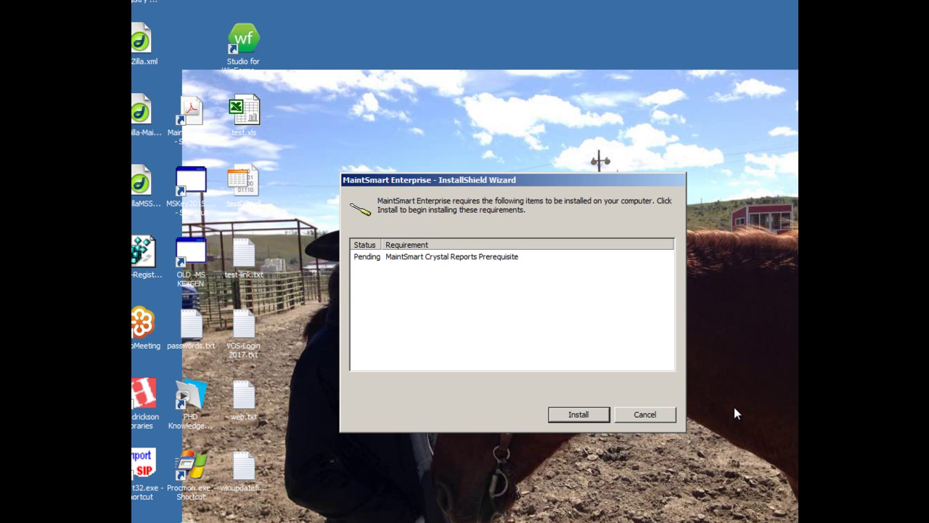
{"action": "key", "text": "Return"}
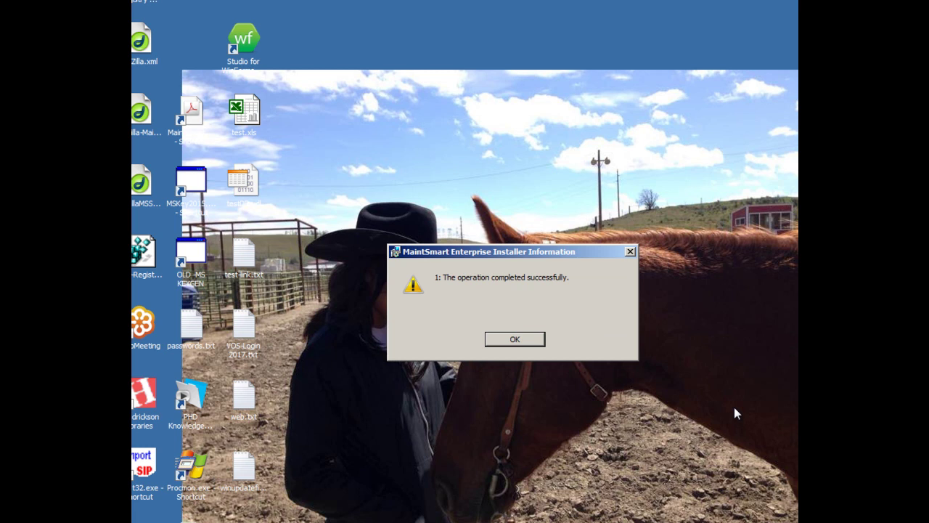
{"action": "key", "text": "Return"}
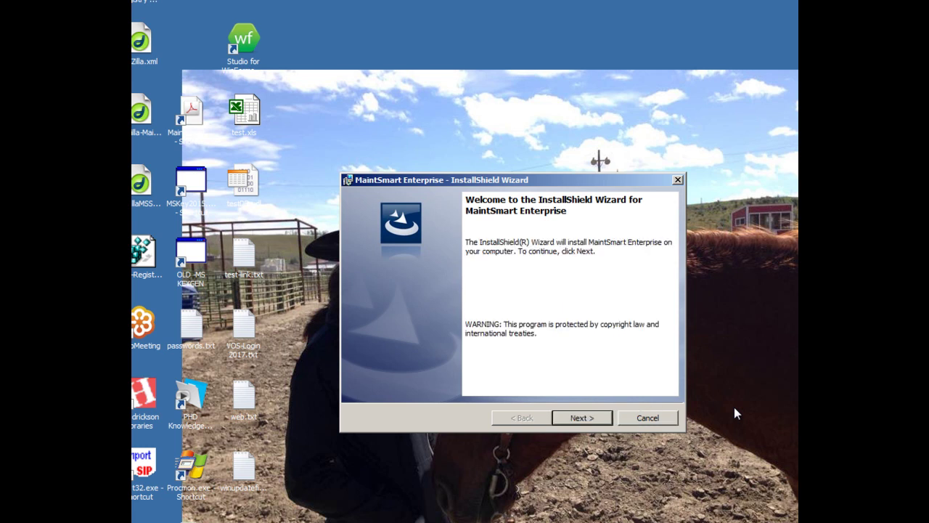
Accept the license terms, keep the default destination folder and complete the MaintSmart Enterprise installation
{"action": "key", "text": "Return"}
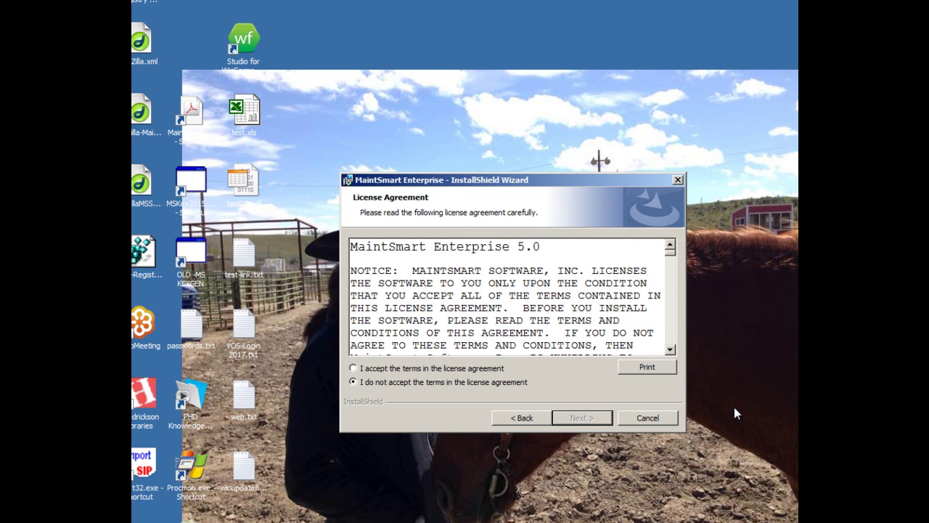
{"action": "key", "text": "alt+a"}
{"action": "key", "text": "Return"}
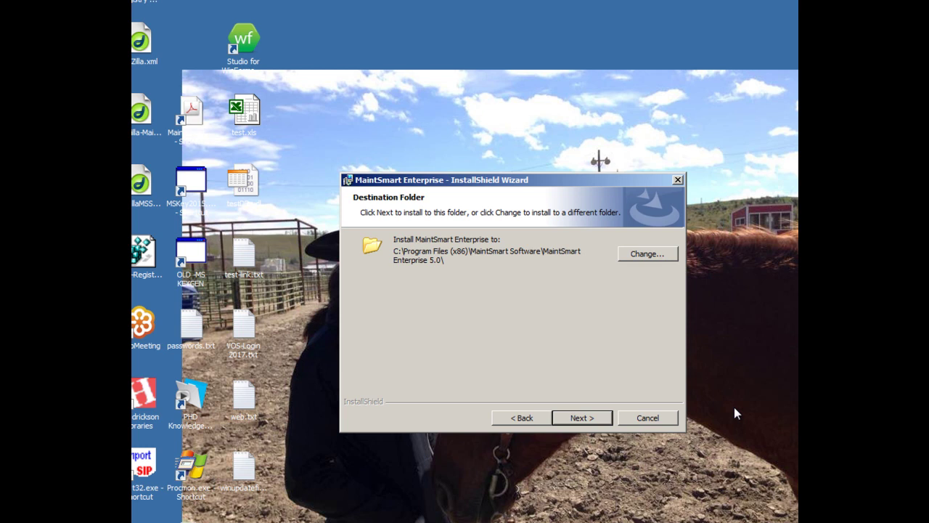
{"action": "key", "text": "Return"}
{"action": "key", "text": "Return"}
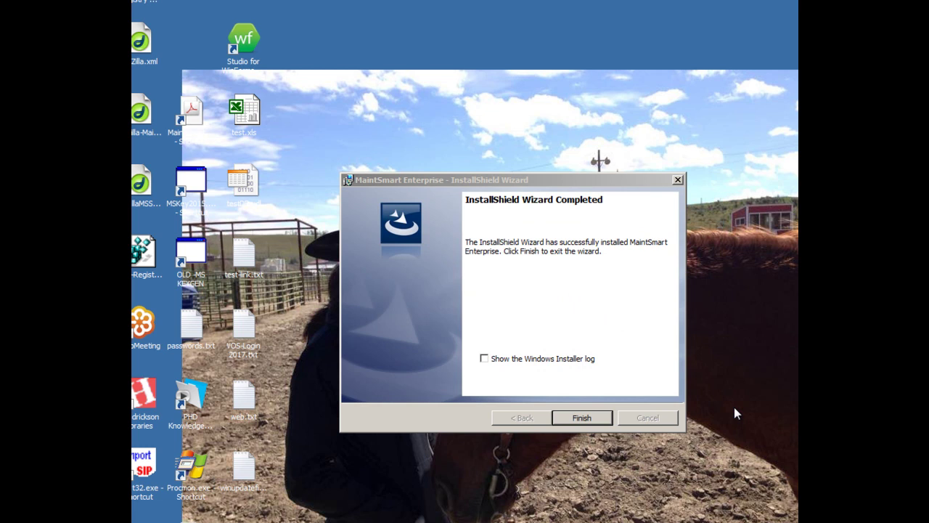
{"action": "key", "text": "Return"}
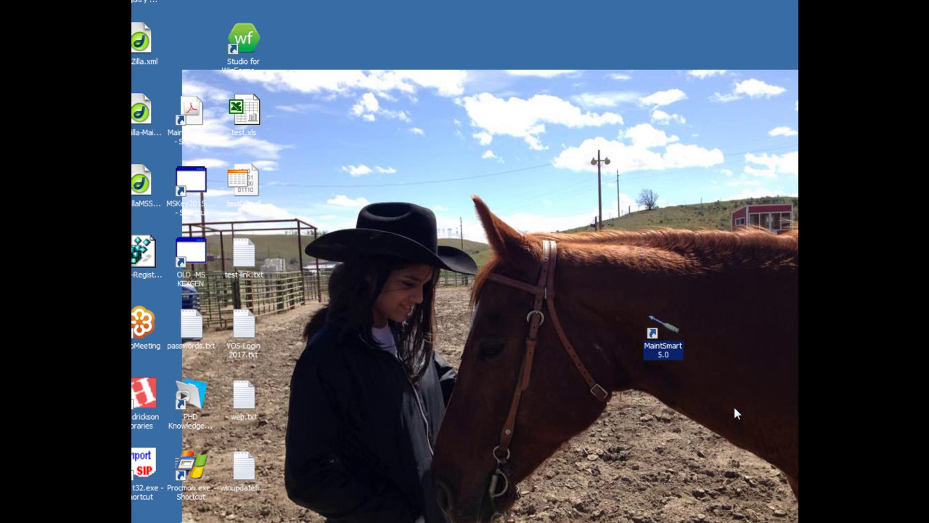
Launch MaintSmart 5.0, continue in demo mode and use the sample manufacturing demo database
{"action": "left_click", "coordinate": [737, 414]}
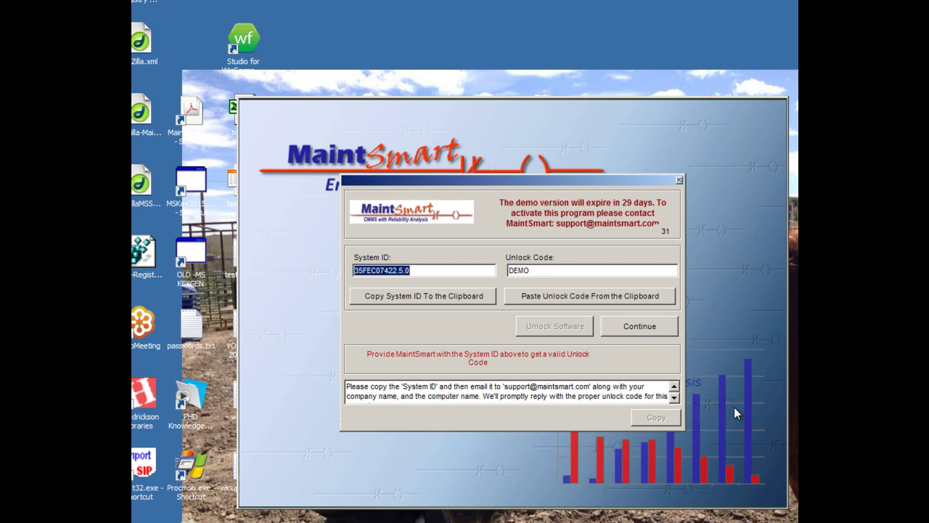
{"action": "key", "text": "Return"}
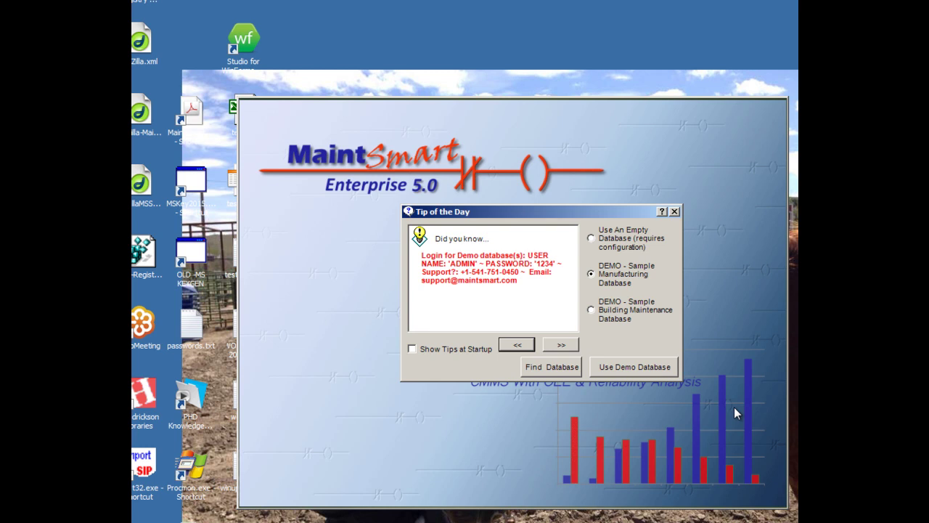
{"action": "key", "text": "Return"}
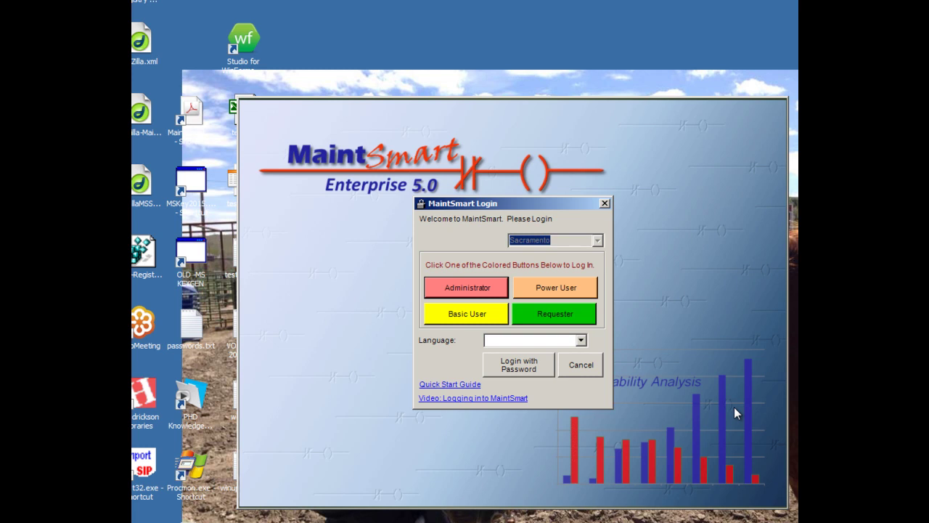
Switch the login window's language to Arabic (Algeria)
{"action": "key", "text": "alt+Down"}
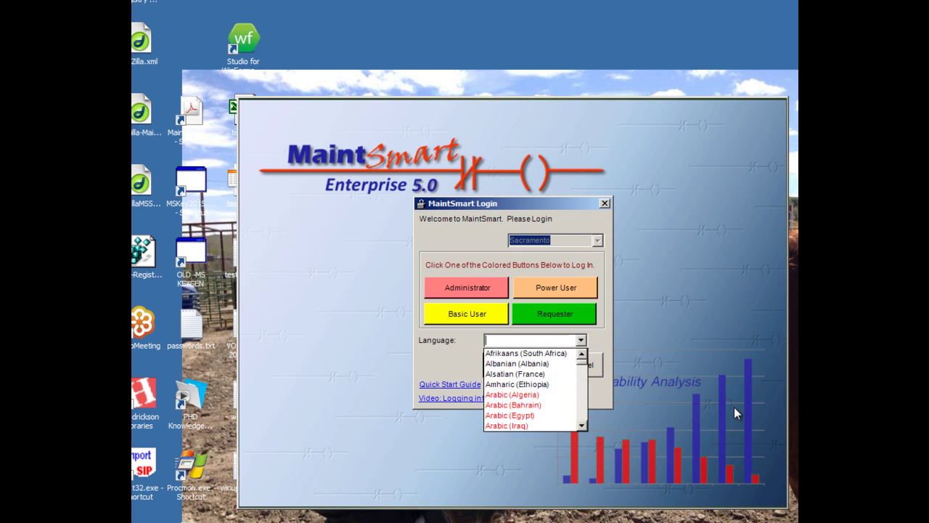
{"action": "key", "text": "Down"}
{"action": "key", "text": "Down"}
{"action": "key", "text": "Down"}
{"action": "key", "text": "Down"}
{"action": "key", "text": "Down"}
{"action": "key", "text": "Escape"}
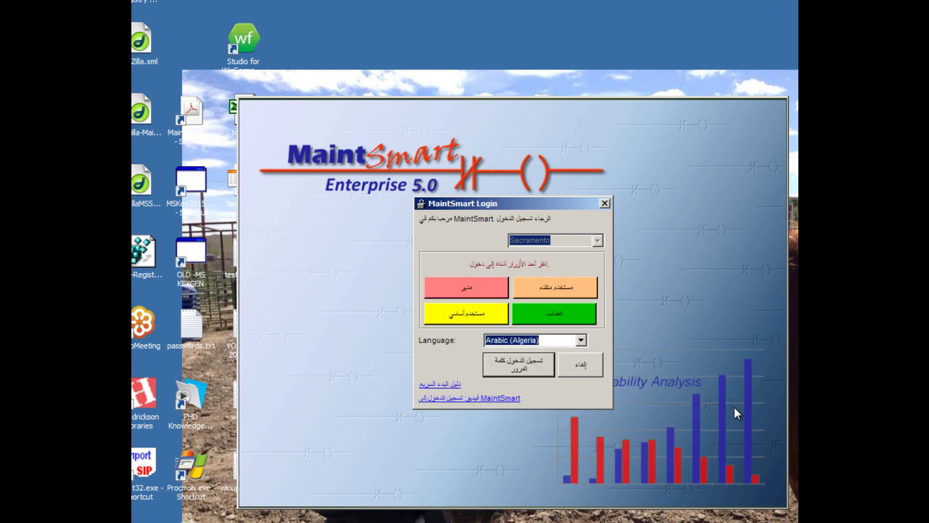
Switch the login window's language to French (Canada)
{"action": "key", "text": "alt+Down"}
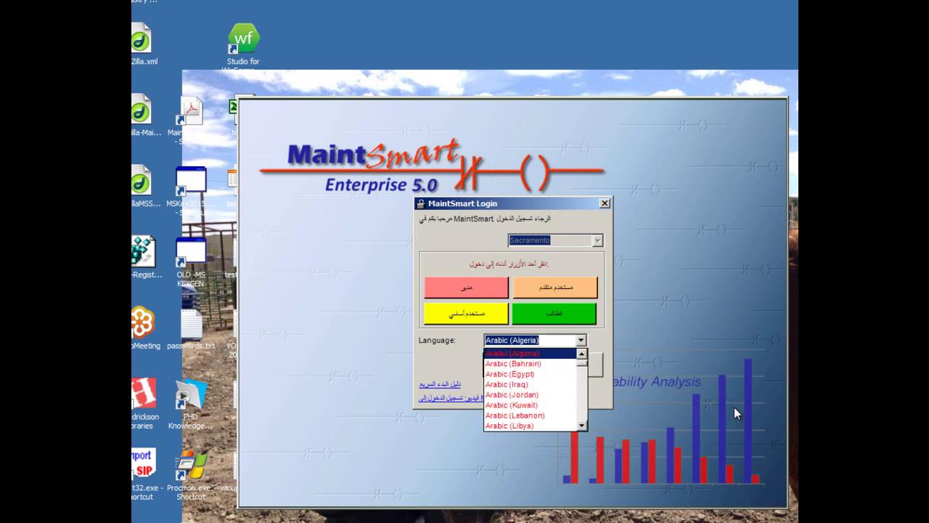
{"action": "scroll", "coordinate": [737, 412], "scroll_direction": "down", "scroll_amount": 20}
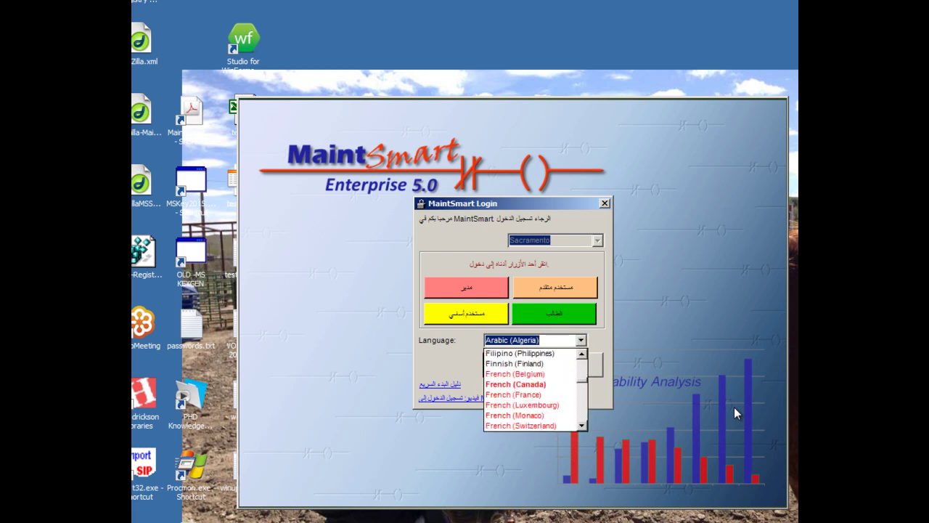
{"action": "key", "text": "Down"}
{"action": "key", "text": "Return"}
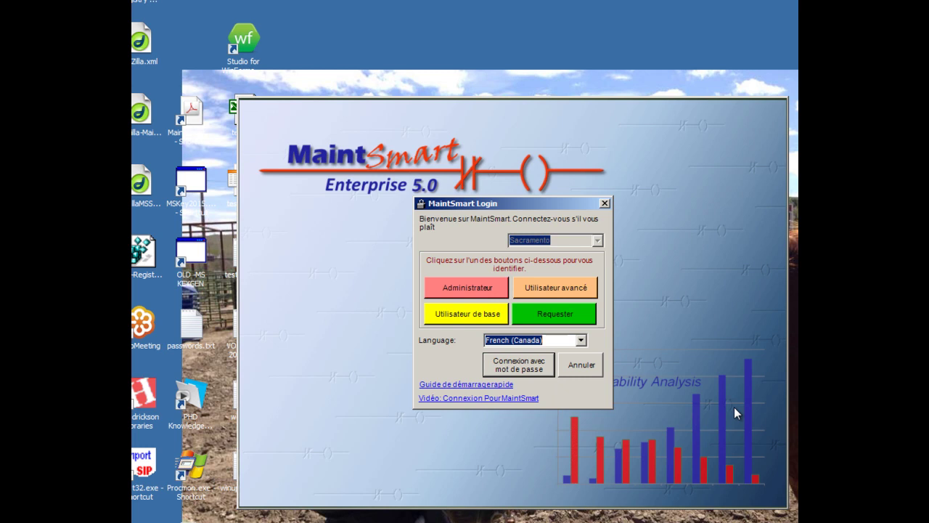
Set the login language to English (United States) and log in as Administrator without entering a password
{"action": "key", "text": "alt+Down"}
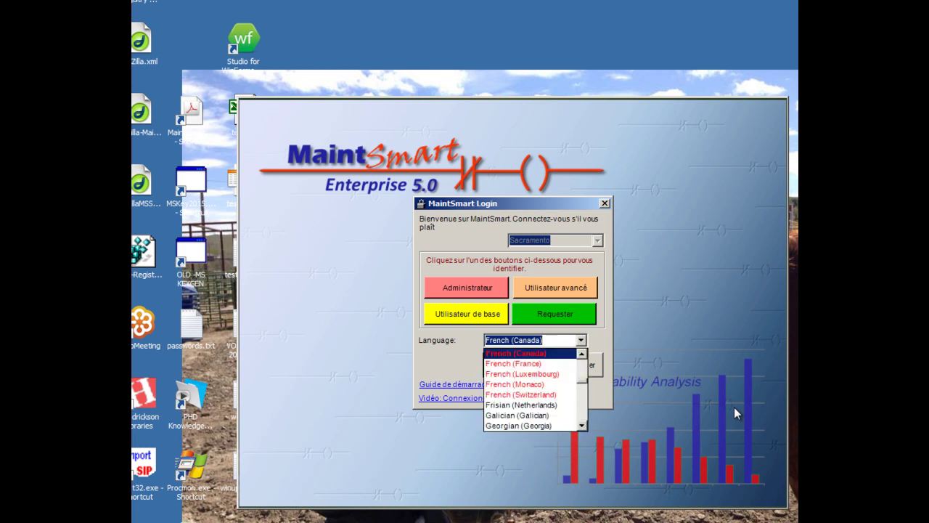
{"action": "scroll", "coordinate": [736, 414], "scroll_direction": "up", "scroll_amount": 7}
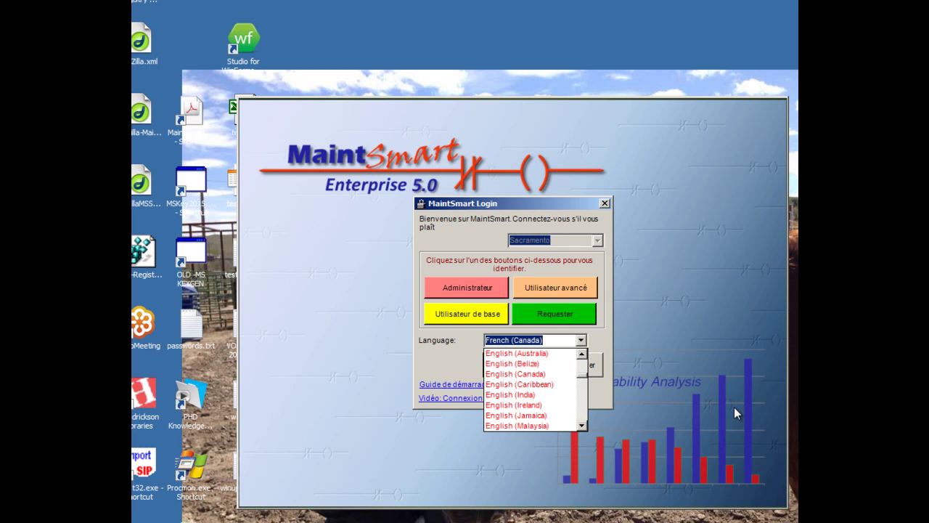
{"action": "scroll", "coordinate": [736, 413], "scroll_direction": "down", "scroll_amount": 3}
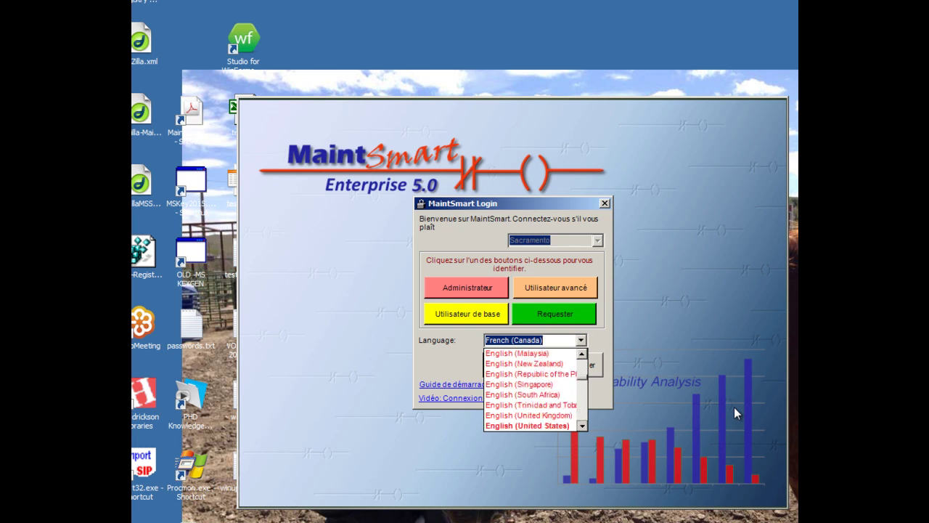
{"action": "key", "text": "Return"}
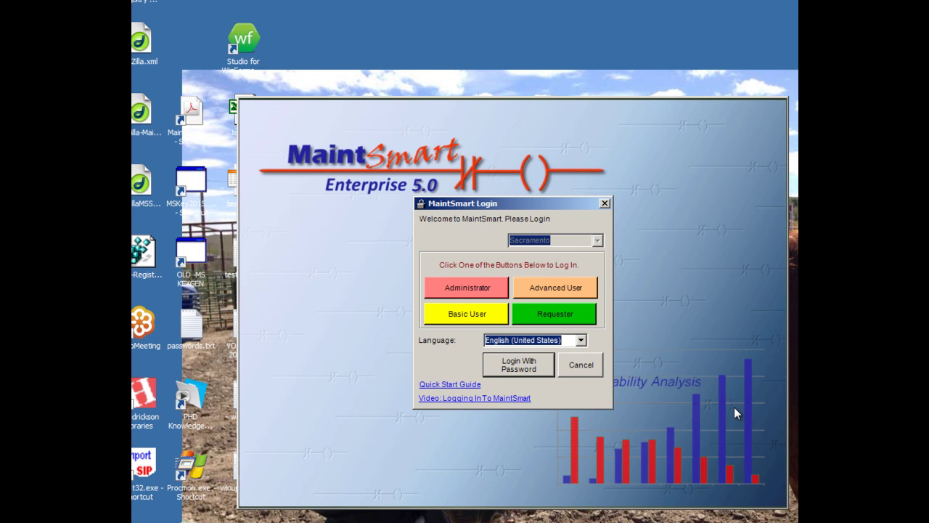
{"action": "key", "text": "Tab"}
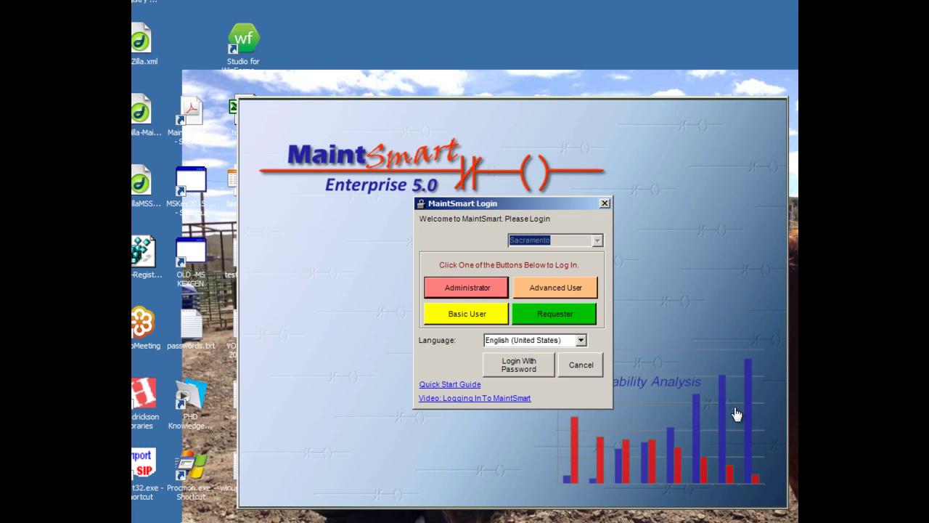
{"action": "key", "text": "Return"}
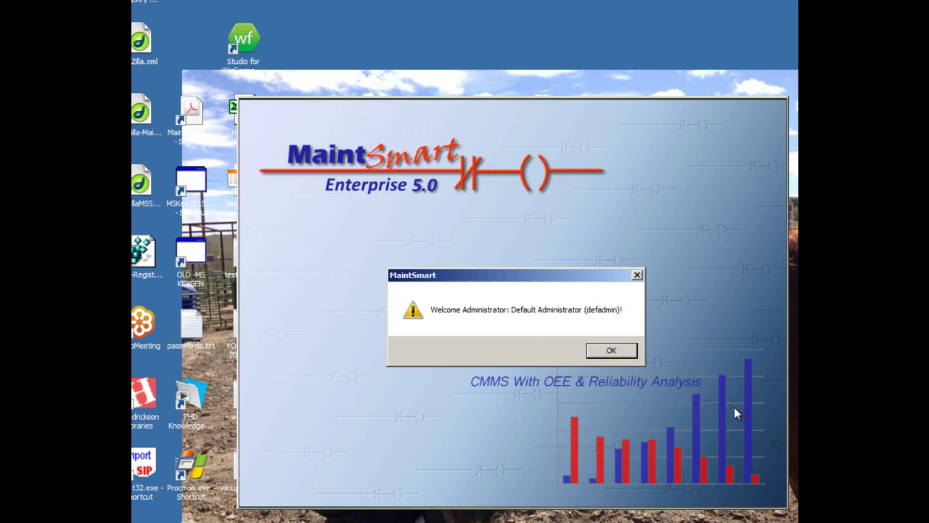